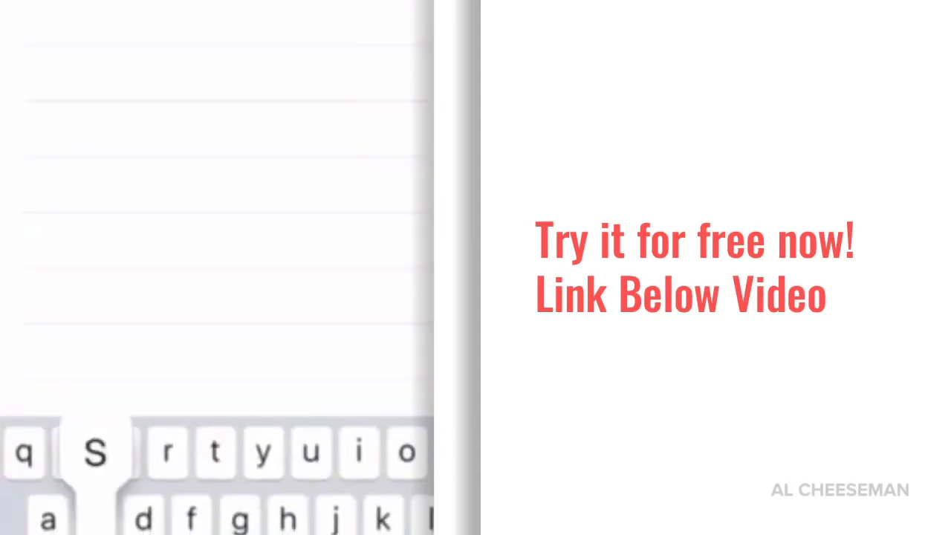
Search for Social Pal by typing 'socialp'
{"action": "type", "text": "p"}
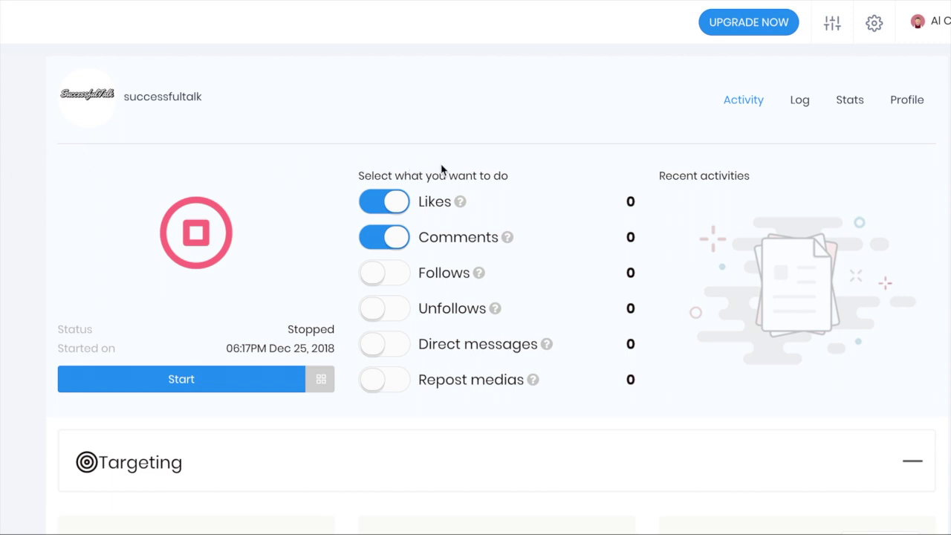
{"action": "scroll", "coordinate": [440, 177], "scroll_direction": "down", "scroll_amount": 1}
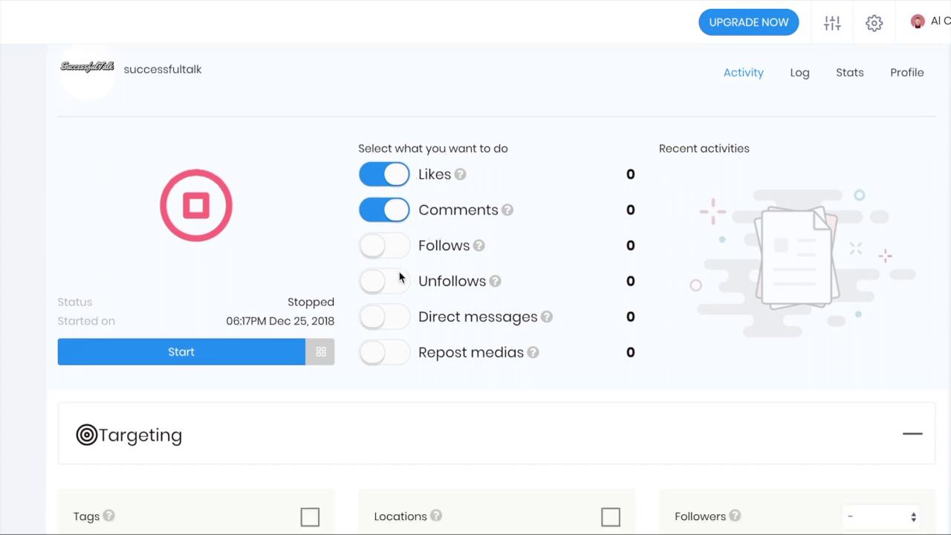
{"action": "scroll", "coordinate": [408, 327], "scroll_direction": "down", "scroll_amount": 1}
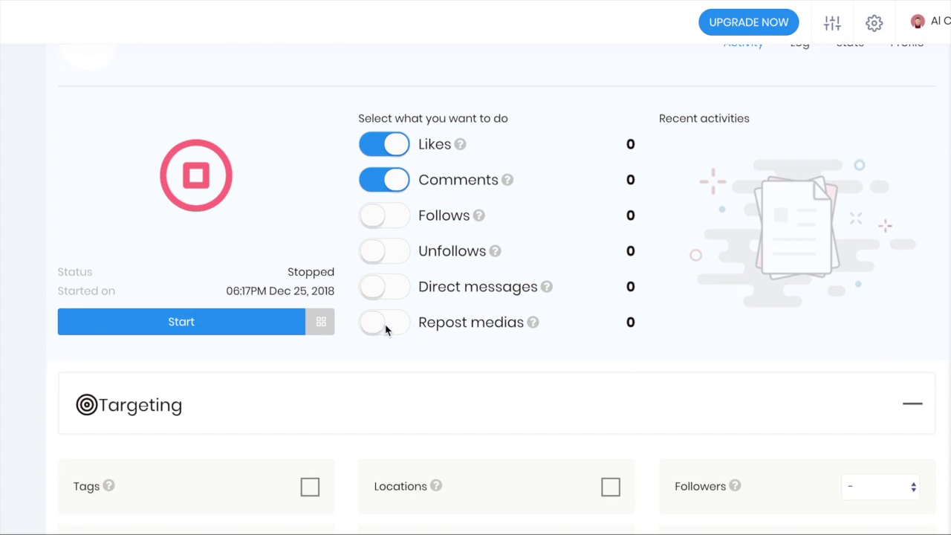
{"action": "scroll", "coordinate": [386, 330], "scroll_direction": "down", "scroll_amount": 5}
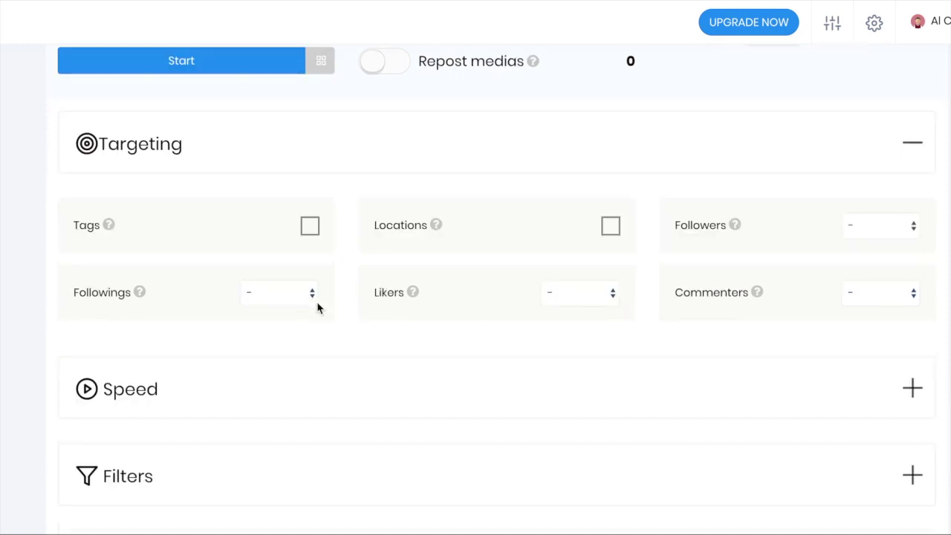
{"action": "scroll", "coordinate": [319, 309], "scroll_direction": "down", "scroll_amount": 2}
Expand the Speed settings and set activity speed to Slow after briefly choosing Fast
{"action": "scroll", "coordinate": [663, 301], "scroll_direction": "down", "scroll_amount": 5}
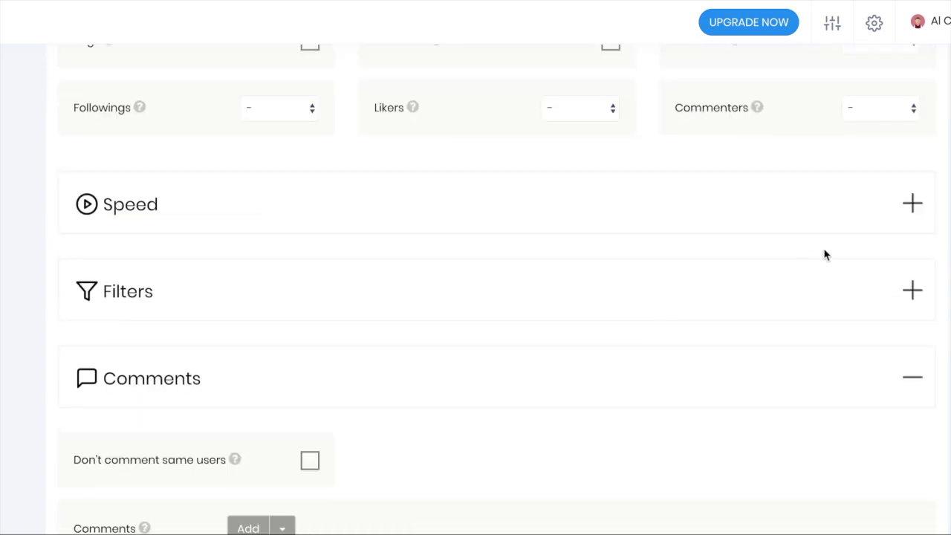
{"action": "left_click", "coordinate": [912, 206]}
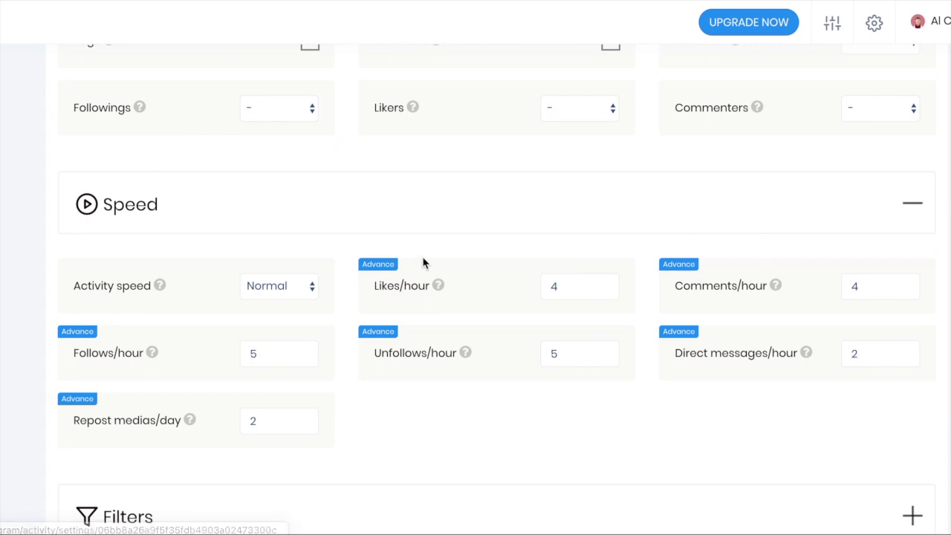
{"action": "scroll", "coordinate": [446, 267], "scroll_direction": "down", "scroll_amount": 2}
{"action": "left_click", "coordinate": [300, 179]}
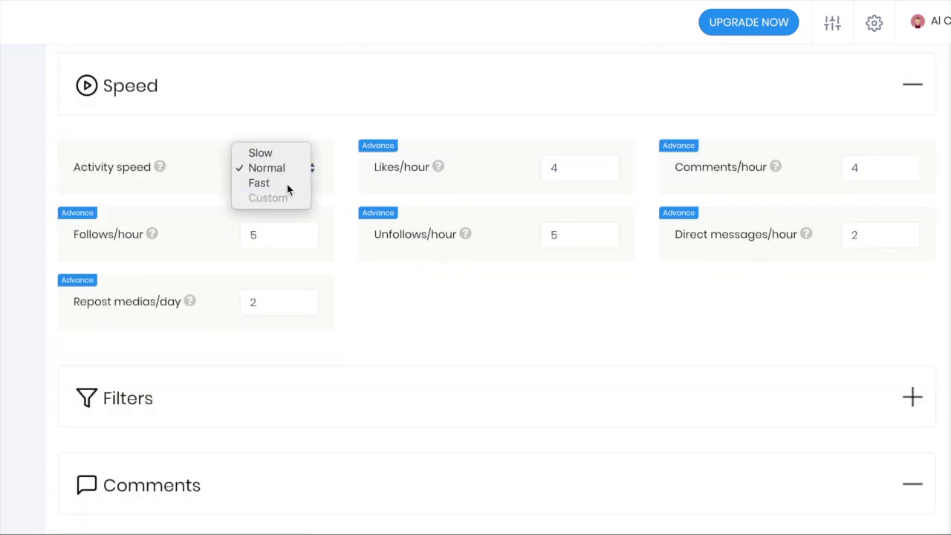
{"action": "left_click", "coordinate": [286, 184]}
{"action": "left_click", "coordinate": [282, 179]}
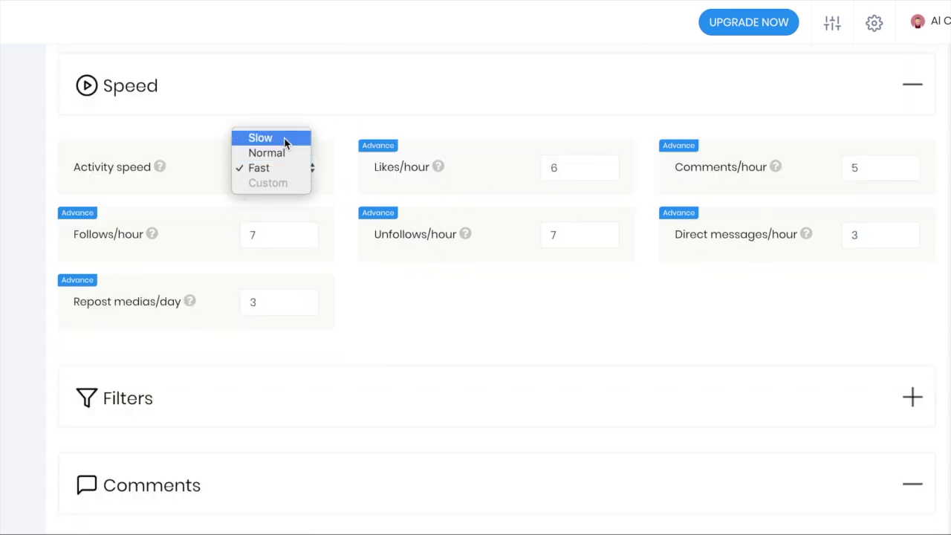
{"action": "left_click", "coordinate": [287, 140]}
{"action": "scroll", "coordinate": [307, 276], "scroll_direction": "down", "scroll_amount": 4}
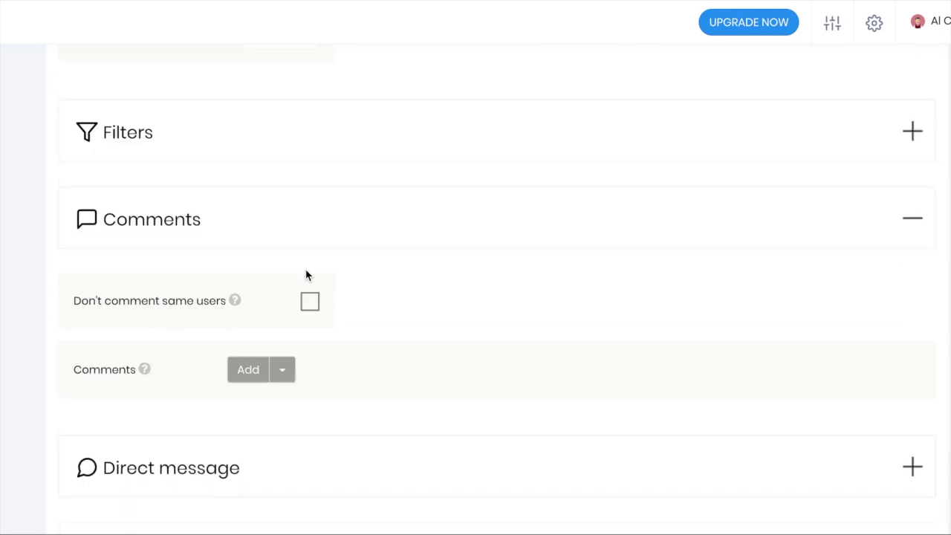
{"action": "left_click", "coordinate": [399, 153]}
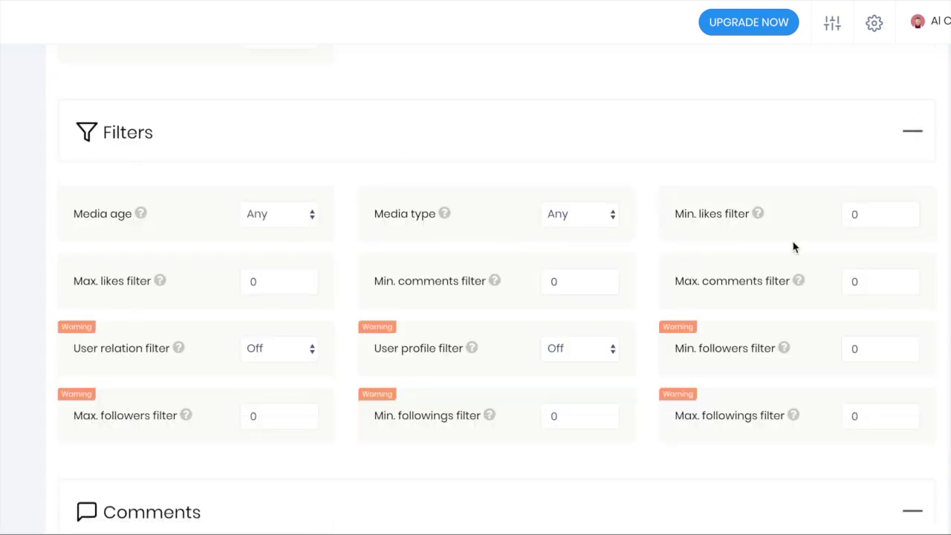
Review the User relation and User profile filter options, leaving both set to Off
{"action": "scroll", "coordinate": [448, 279], "scroll_direction": "down", "scroll_amount": 1}
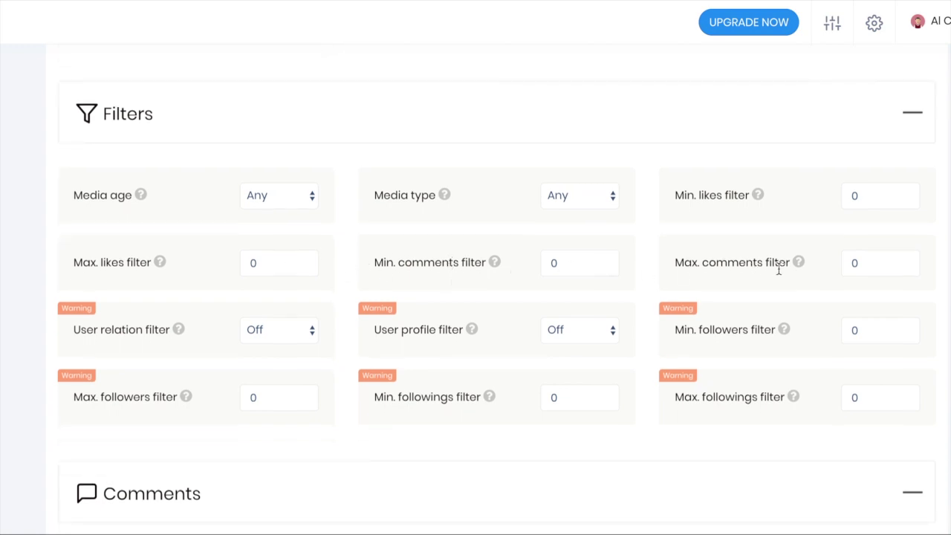
{"action": "left_click", "coordinate": [311, 332]}
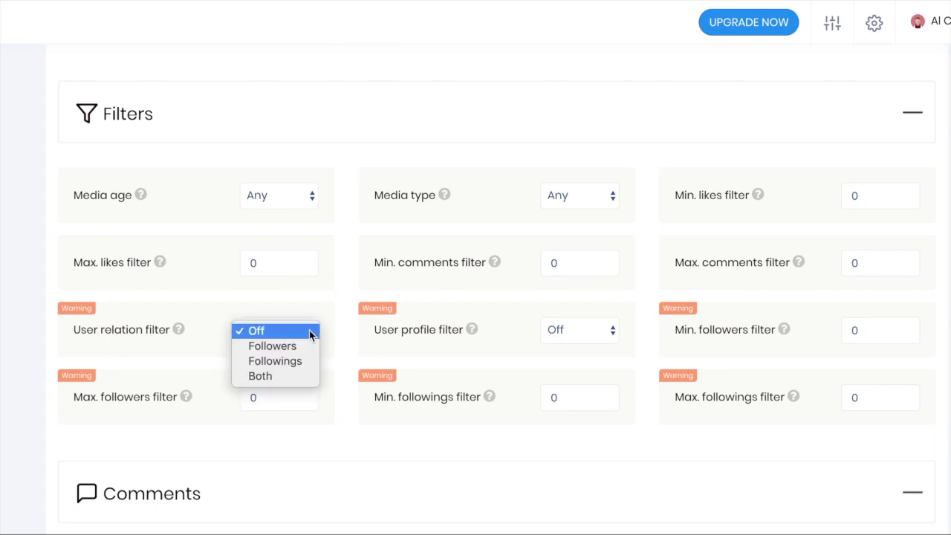
{"action": "left_click", "coordinate": [338, 329]}
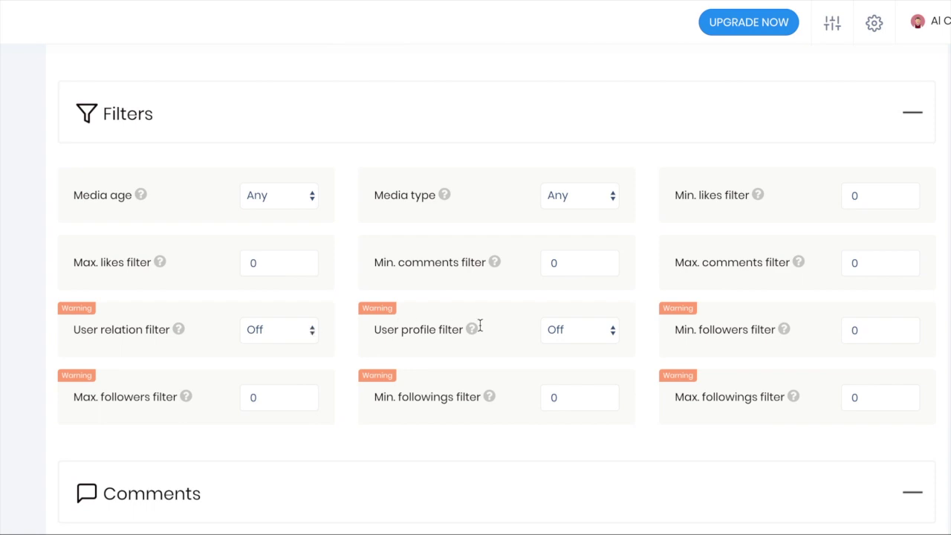
{"action": "left_click", "coordinate": [584, 331]}
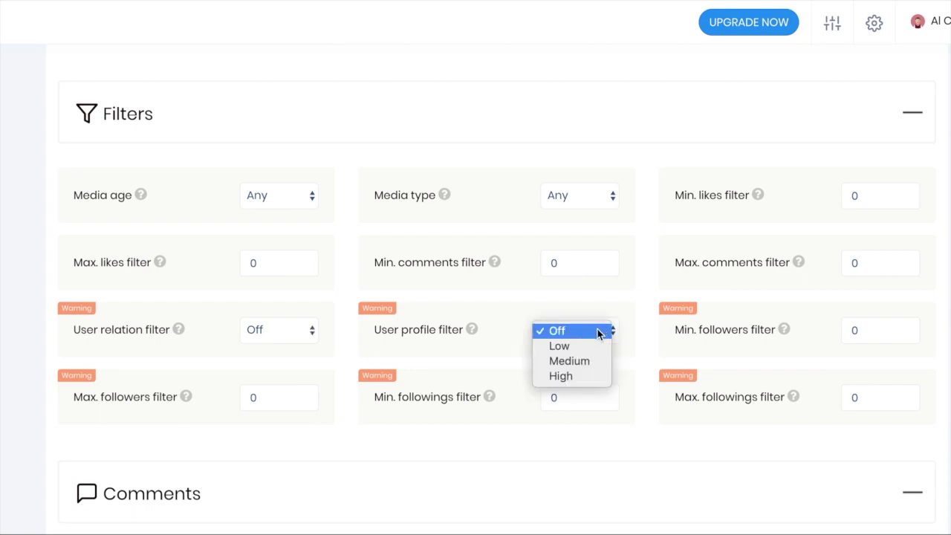
{"action": "left_click", "coordinate": [598, 331]}
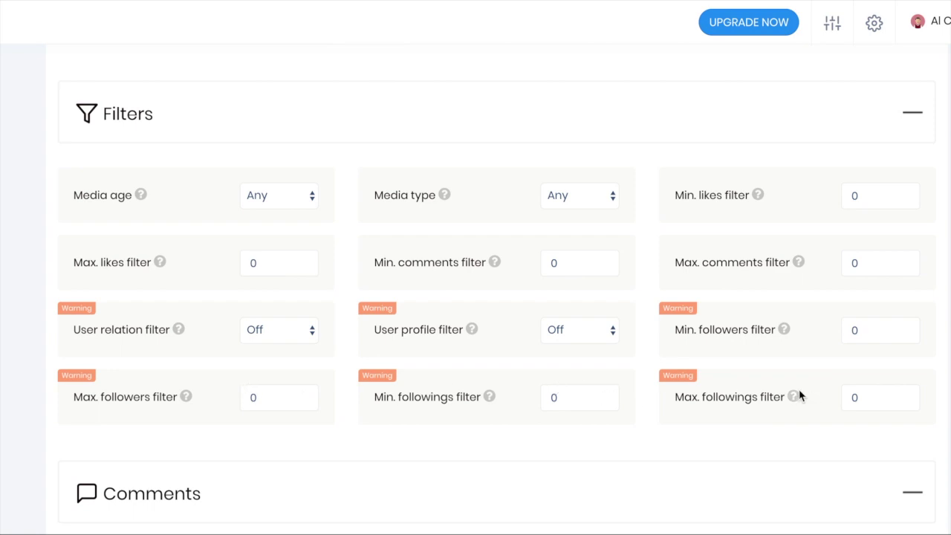
{"action": "scroll", "coordinate": [851, 392], "scroll_direction": "down", "scroll_amount": 2}
{"action": "scroll", "coordinate": [894, 386], "scroll_direction": "down", "scroll_amount": 1}
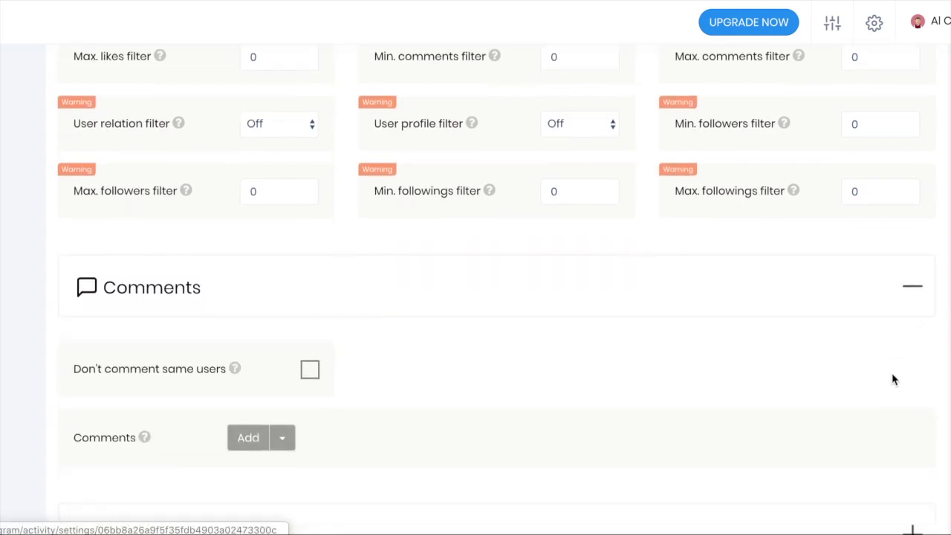
{"action": "scroll", "coordinate": [814, 334], "scroll_direction": "down", "scroll_amount": 4}
{"action": "scroll", "coordinate": [257, 174], "scroll_direction": "up", "scroll_amount": 1}
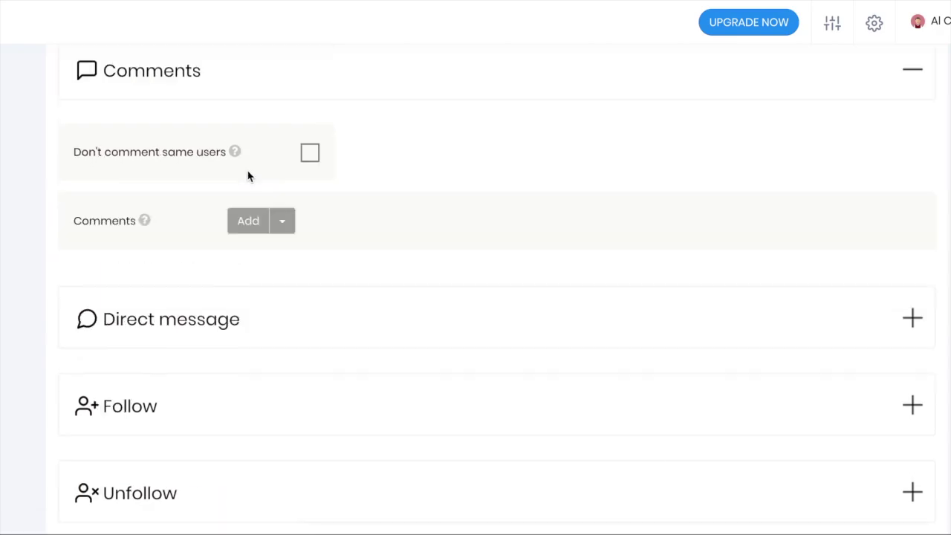
{"action": "left_click", "coordinate": [250, 221]}
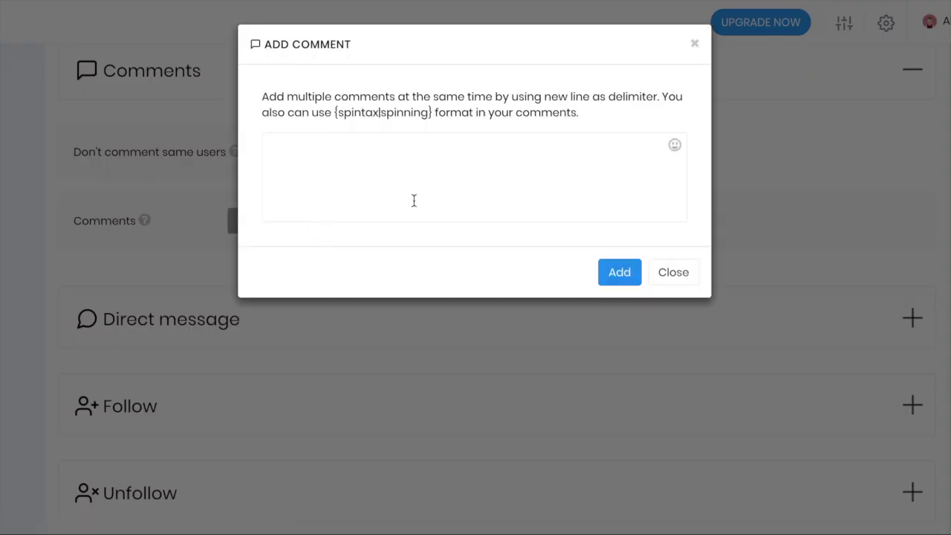
{"action": "left_click_drag", "start_coordinate": [336, 112], "coordinate": [419, 113]}
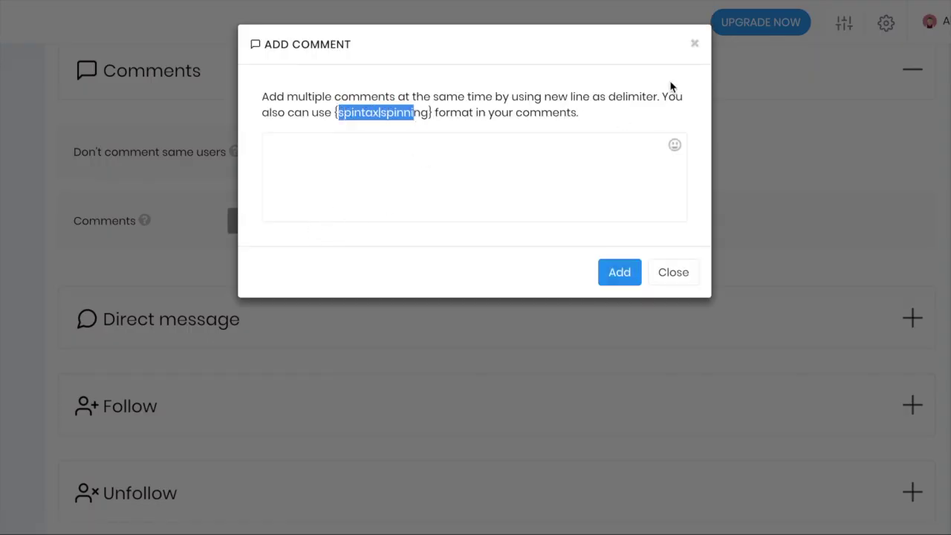
{"action": "left_click", "coordinate": [694, 43]}
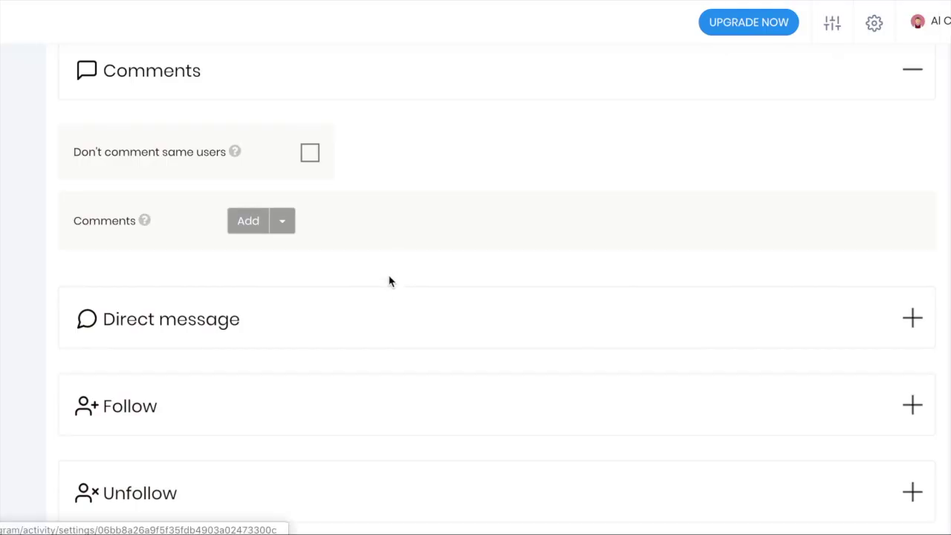
Expand Direct message settings and switch recipients to Targets, then back to New followers
{"action": "left_click", "coordinate": [657, 320]}
{"action": "scroll", "coordinate": [448, 323], "scroll_direction": "down", "scroll_amount": 3}
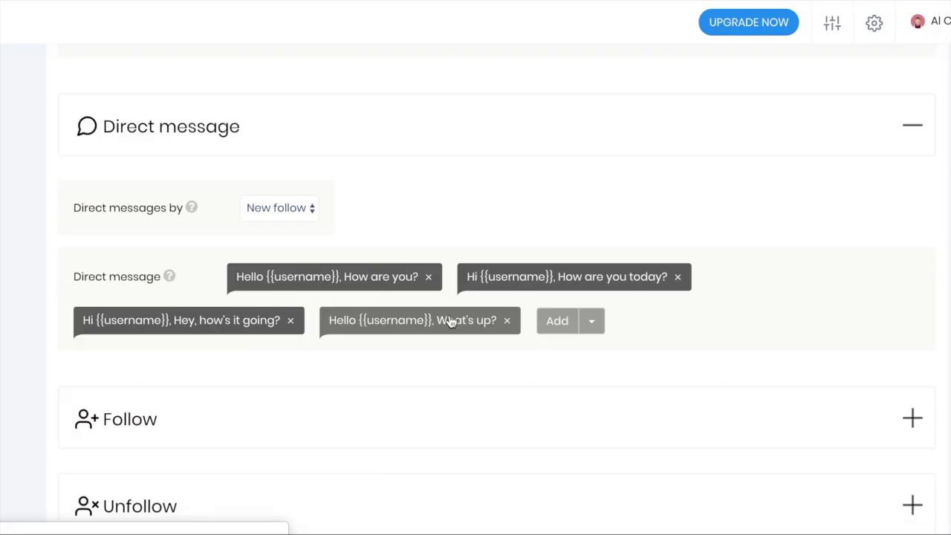
{"action": "left_click", "coordinate": [289, 217]}
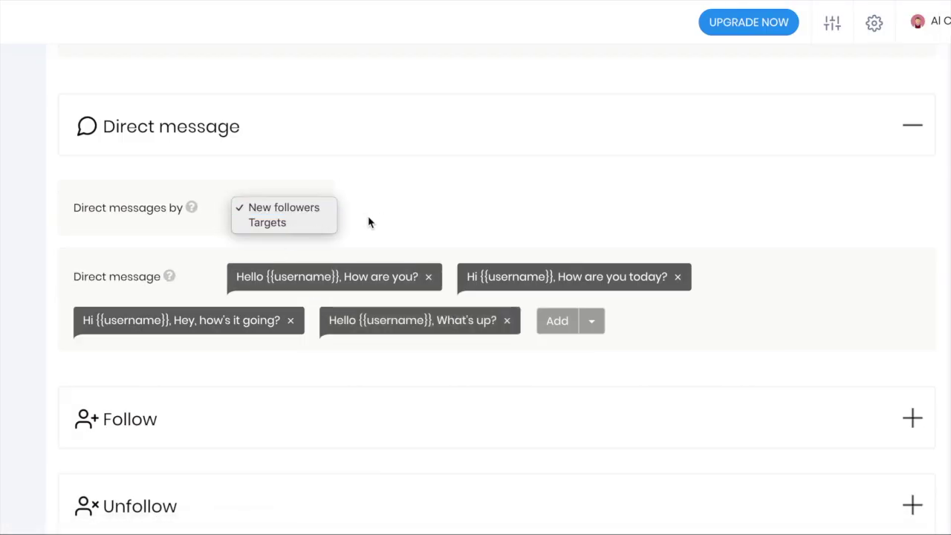
{"action": "left_click", "coordinate": [294, 222]}
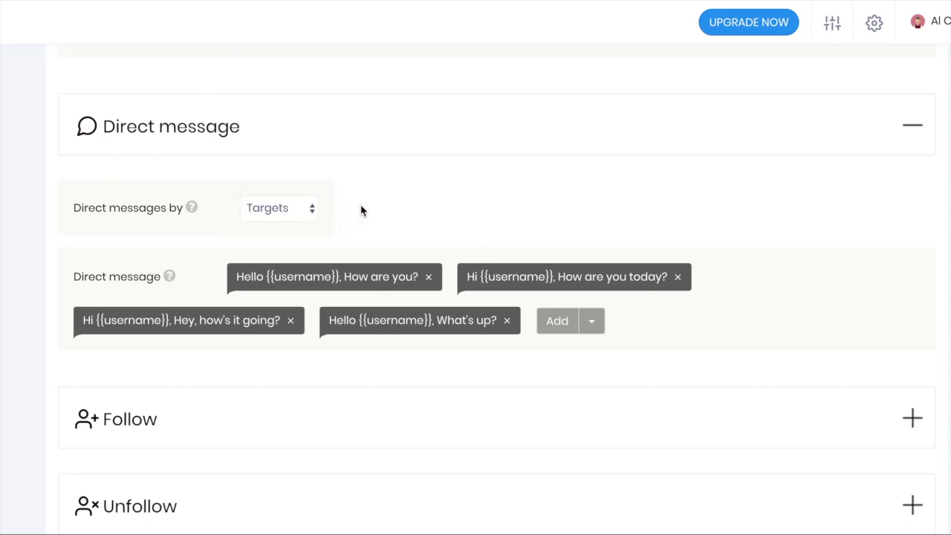
{"action": "left_click", "coordinate": [292, 208]}
{"action": "left_click", "coordinate": [290, 193]}
{"action": "scroll", "coordinate": [350, 253], "scroll_direction": "down", "scroll_amount": 4}
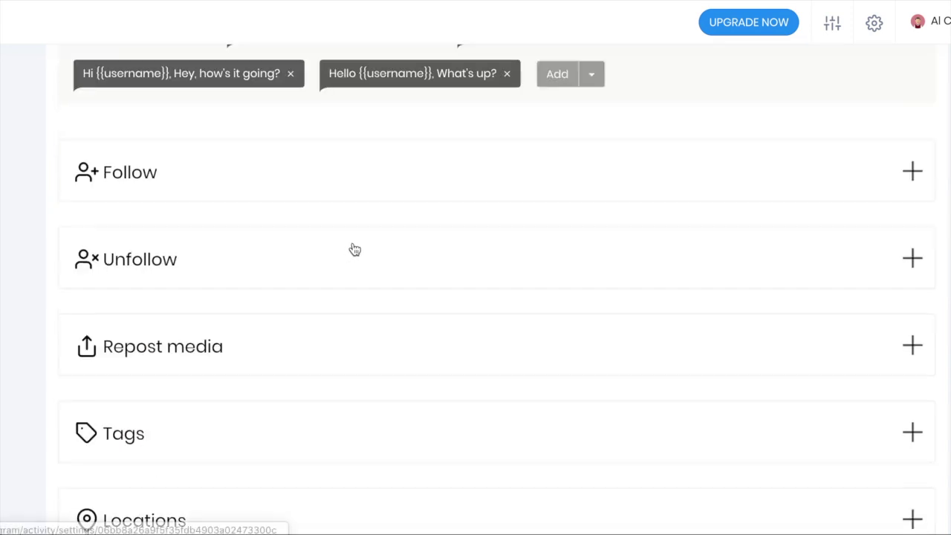
Expand the Follow and Unfollow sections, keeping the unfollow source as Our source
{"action": "left_click", "coordinate": [454, 182]}
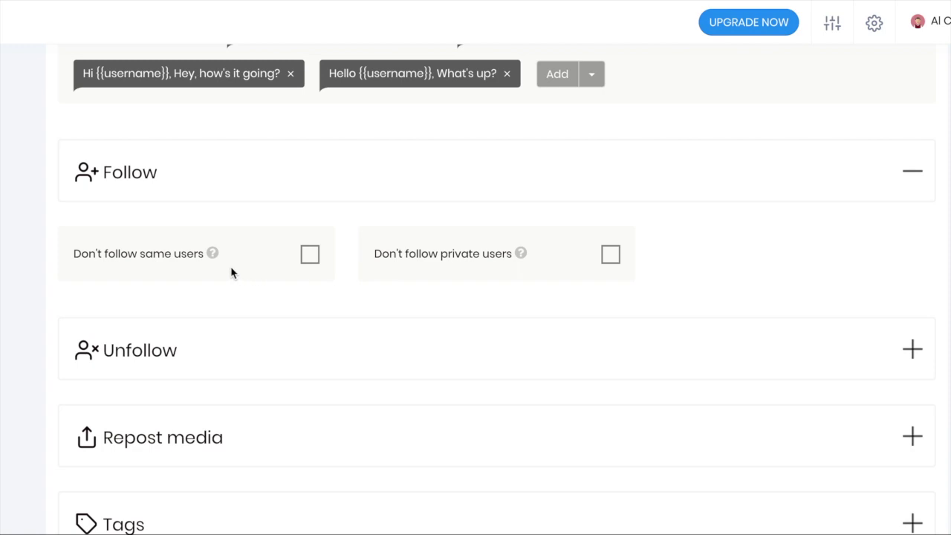
{"action": "mouse_move", "coordinate": [214, 260]}
{"action": "scroll", "coordinate": [403, 283], "scroll_direction": "down", "scroll_amount": 2}
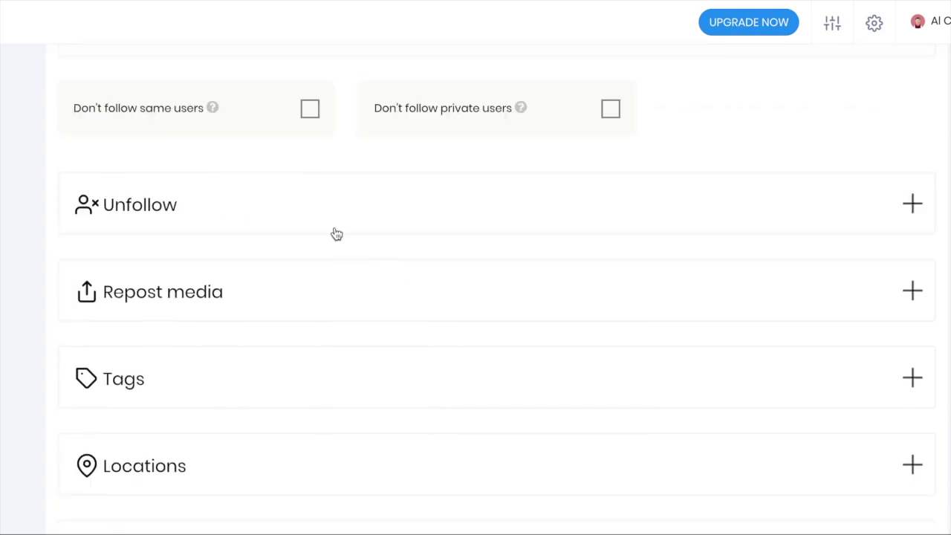
{"action": "left_click", "coordinate": [329, 218]}
{"action": "left_click", "coordinate": [303, 292]}
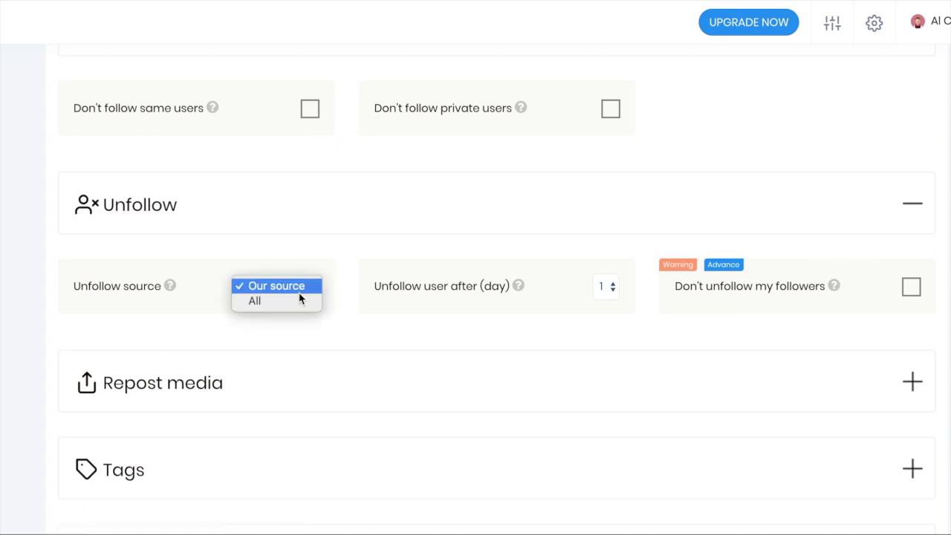
{"action": "left_click", "coordinate": [479, 298]}
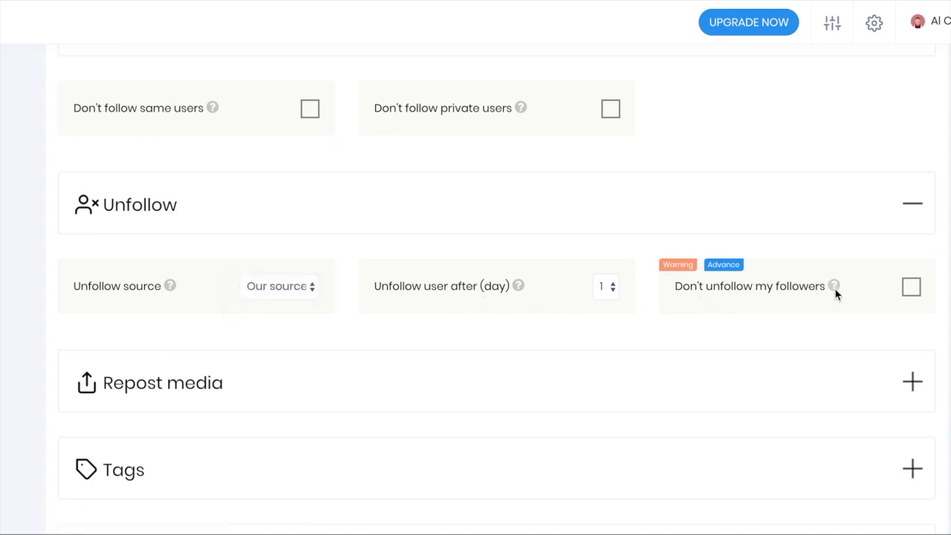
{"action": "scroll", "coordinate": [383, 312], "scroll_direction": "down", "scroll_amount": 4}
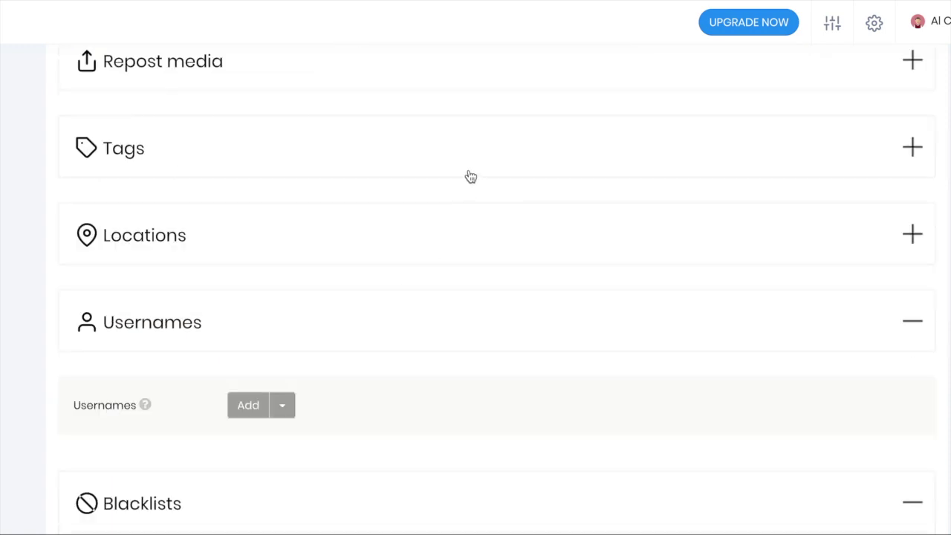
Expand Repost media and click into the {{caption}} caption template field
{"action": "left_click", "coordinate": [479, 89]}
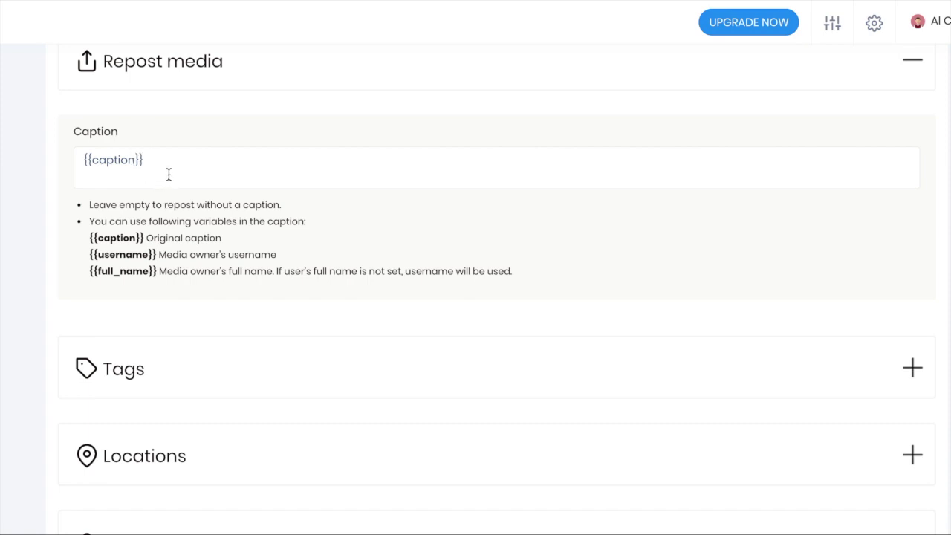
{"action": "scroll", "coordinate": [234, 177], "scroll_direction": "up", "scroll_amount": 1}
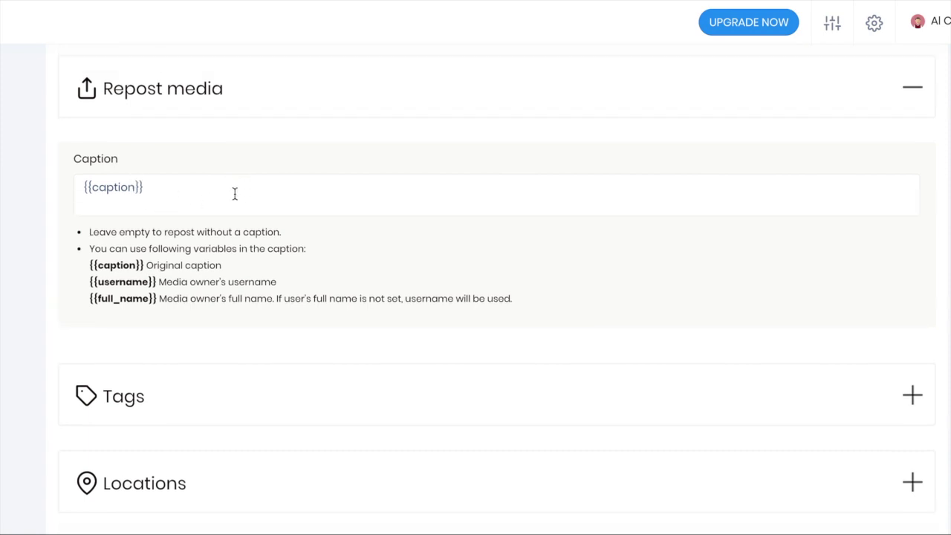
{"action": "left_click", "coordinate": [234, 193]}
{"action": "left_click", "coordinate": [926, 411]}
Browse the saved hashtags like author, vacation and nature, then expand the Locations settings
{"action": "scroll", "coordinate": [669, 401], "scroll_direction": "down", "scroll_amount": 3}
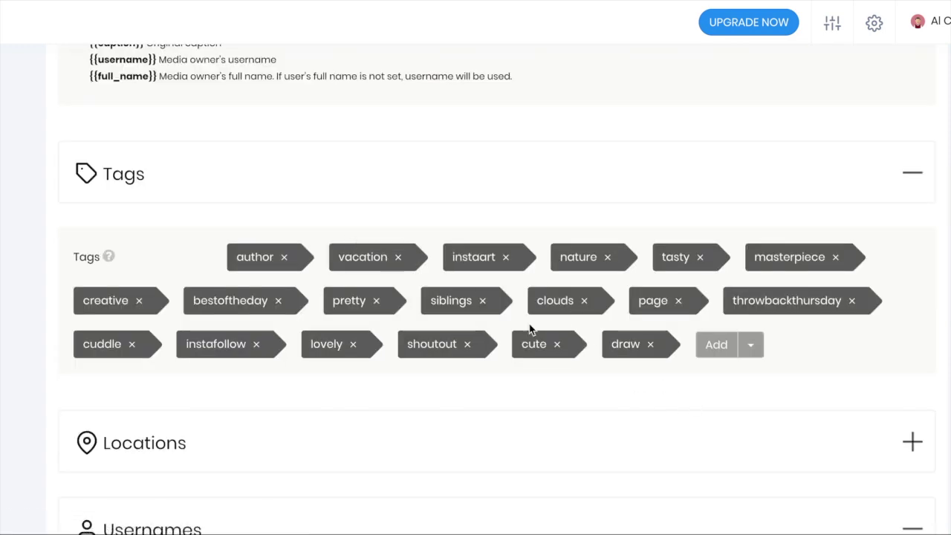
{"action": "scroll", "coordinate": [394, 234], "scroll_direction": "up", "scroll_amount": 1}
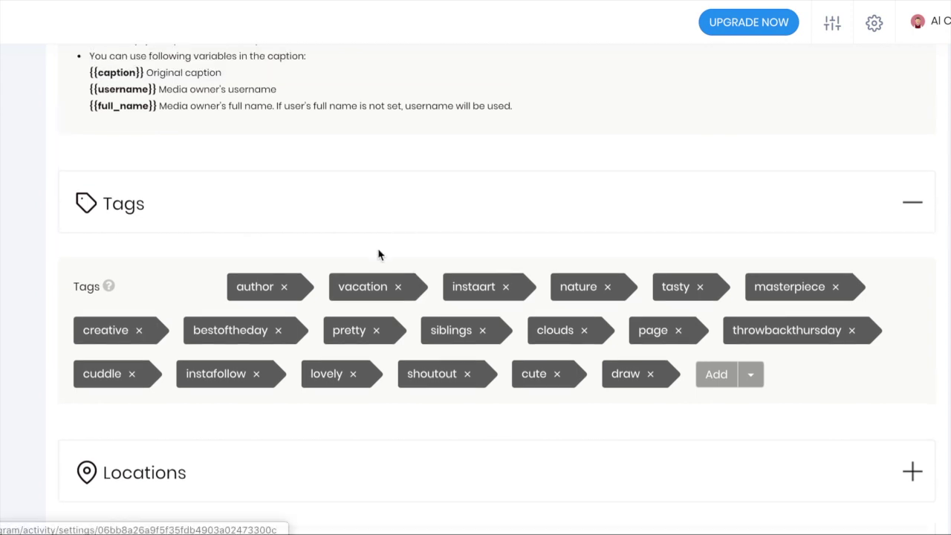
{"action": "scroll", "coordinate": [164, 276], "scroll_direction": "down", "scroll_amount": 1}
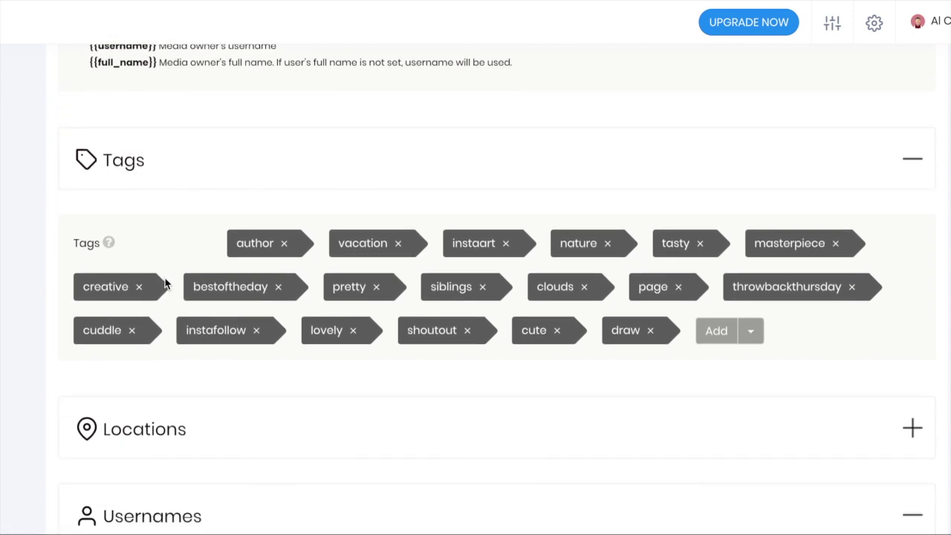
{"action": "scroll", "coordinate": [178, 280], "scroll_direction": "down", "scroll_amount": 3}
{"action": "left_click", "coordinate": [225, 190]}
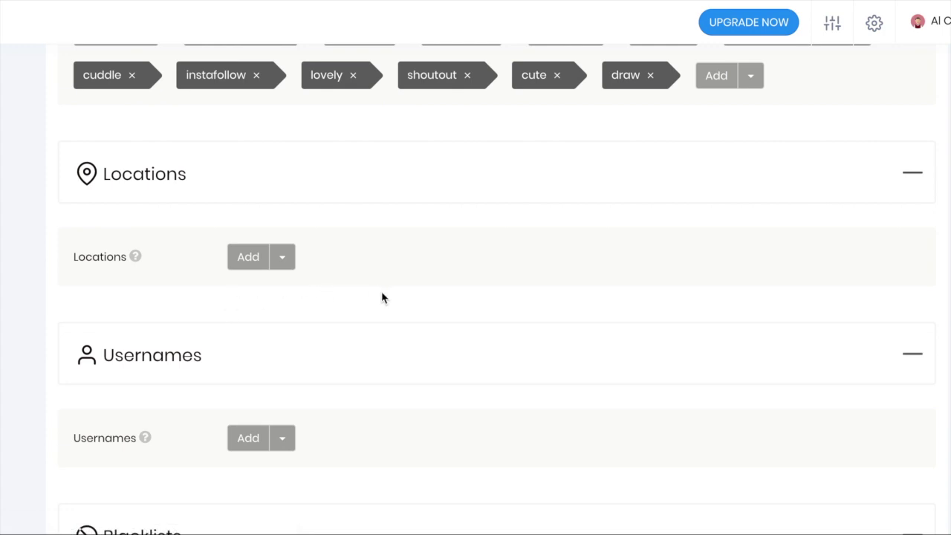
{"action": "scroll", "coordinate": [375, 297], "scroll_direction": "down", "scroll_amount": 1}
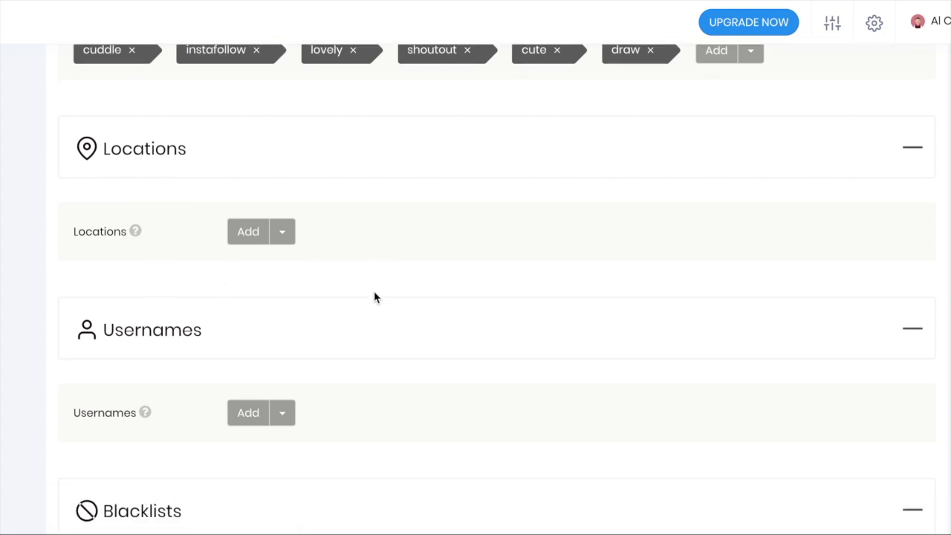
{"action": "left_click", "coordinate": [384, 307]}
{"action": "scroll", "coordinate": [376, 339], "scroll_direction": "down", "scroll_amount": 4}
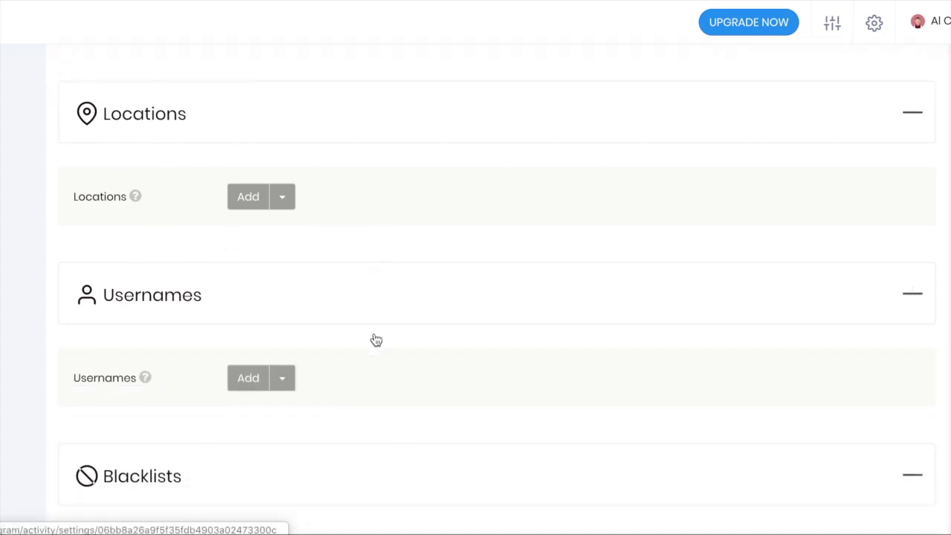
{"action": "scroll", "coordinate": [208, 160], "scroll_direction": "up", "scroll_amount": 2}
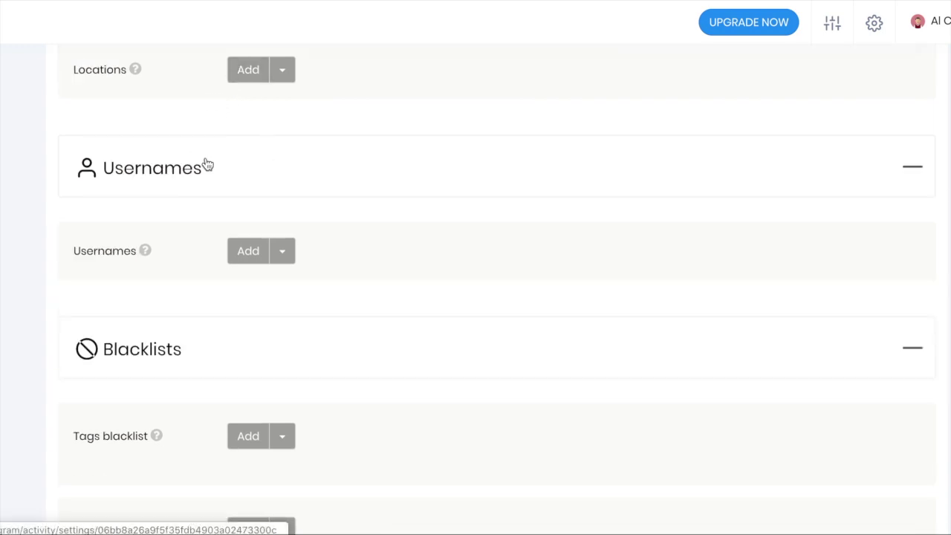
{"action": "scroll", "coordinate": [223, 267], "scroll_direction": "down", "scroll_amount": 4}
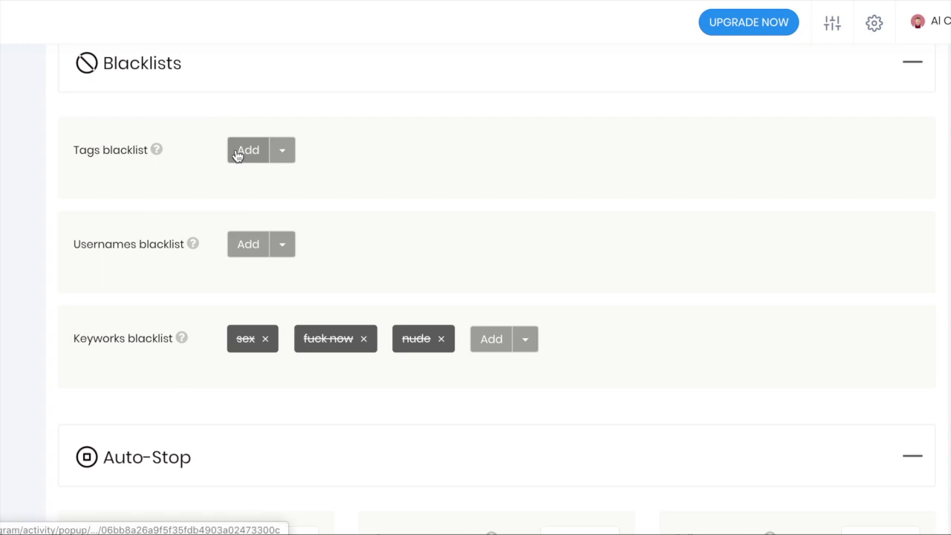
{"action": "scroll", "coordinate": [346, 267], "scroll_direction": "down", "scroll_amount": 1}
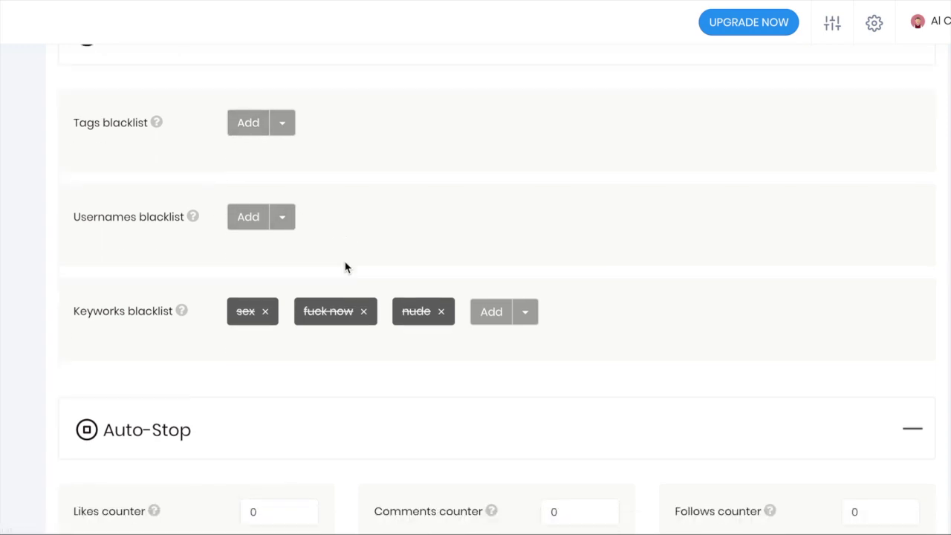
{"action": "scroll", "coordinate": [290, 271], "scroll_direction": "down", "scroll_amount": 2}
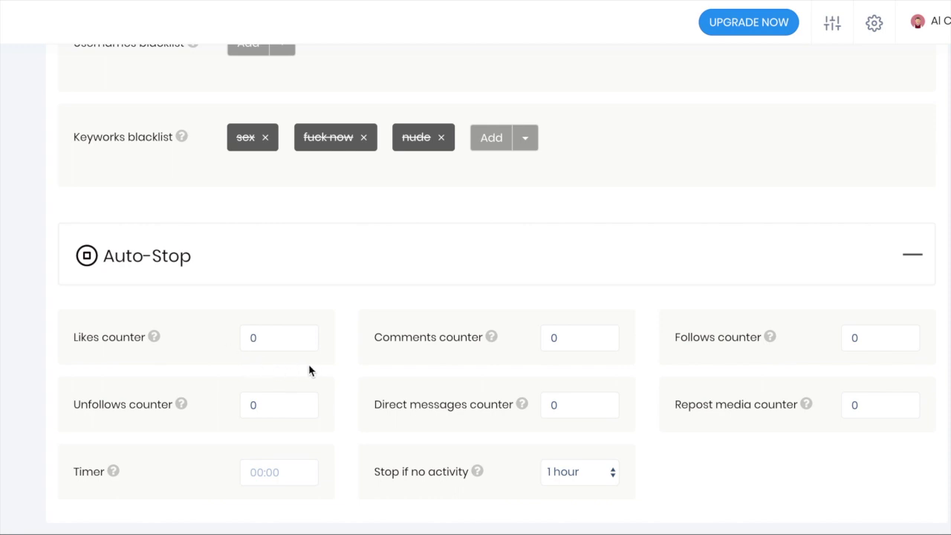
{"action": "left_click", "coordinate": [587, 472]}
{"action": "left_click", "coordinate": [673, 472]}
{"action": "scroll", "coordinate": [643, 442], "scroll_direction": "up", "scroll_amount": 9}
Scroll back to the top of the Activity page showing the Likes and Comments toggles
{"action": "scroll", "coordinate": [643, 441], "scroll_direction": "down", "scroll_amount": 9}
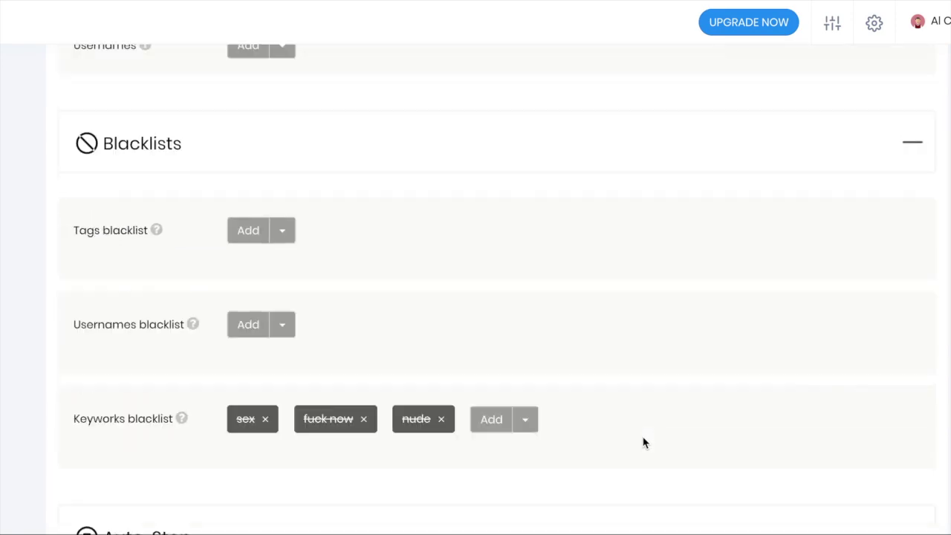
{"action": "scroll", "coordinate": [613, 437], "scroll_direction": "up", "scroll_amount": 20}
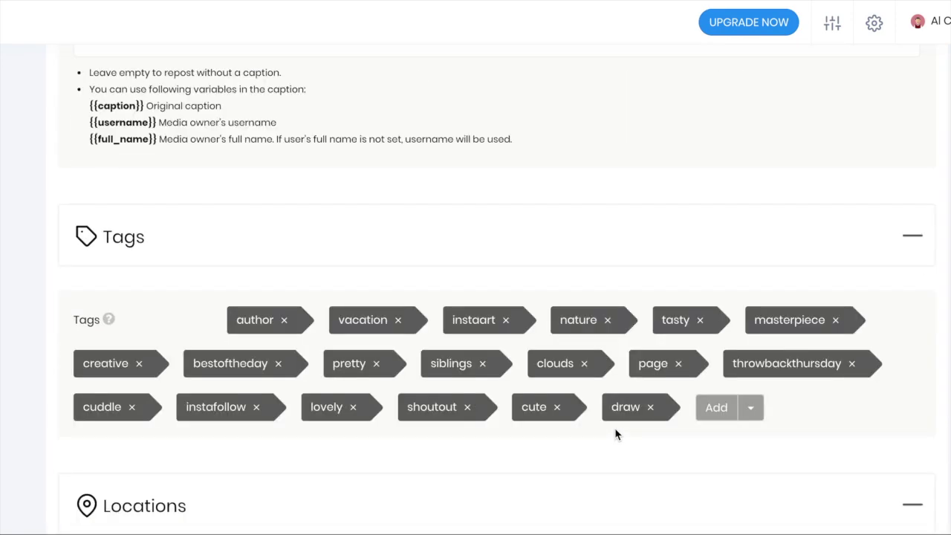
{"action": "scroll", "coordinate": [615, 433], "scroll_direction": "up", "scroll_amount": 10}
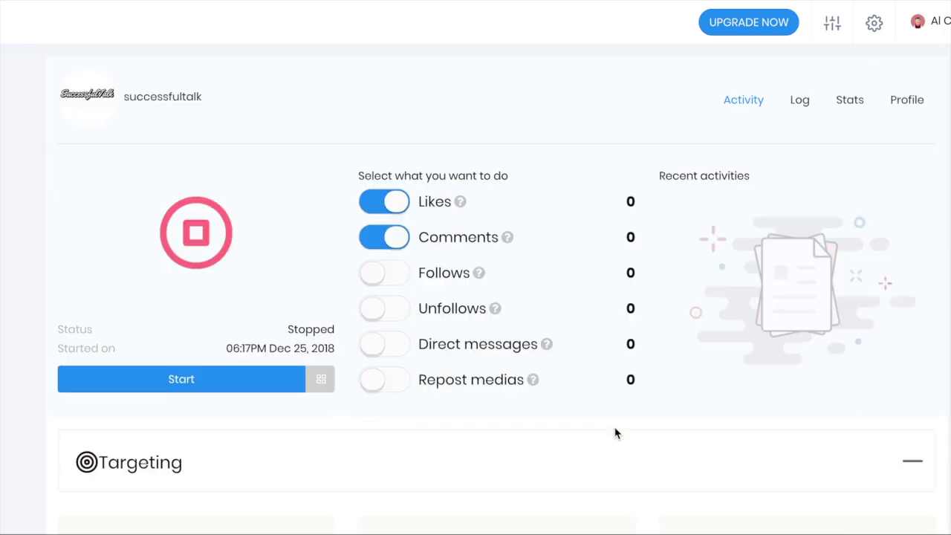
{"action": "scroll", "coordinate": [615, 432], "scroll_direction": "down", "scroll_amount": 2}
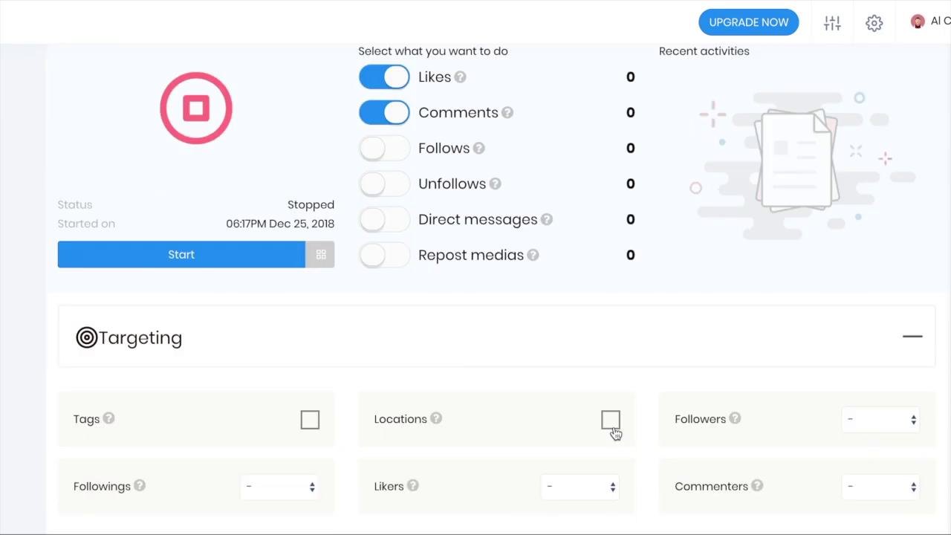
{"action": "scroll", "coordinate": [562, 397], "scroll_direction": "up", "scroll_amount": 2}
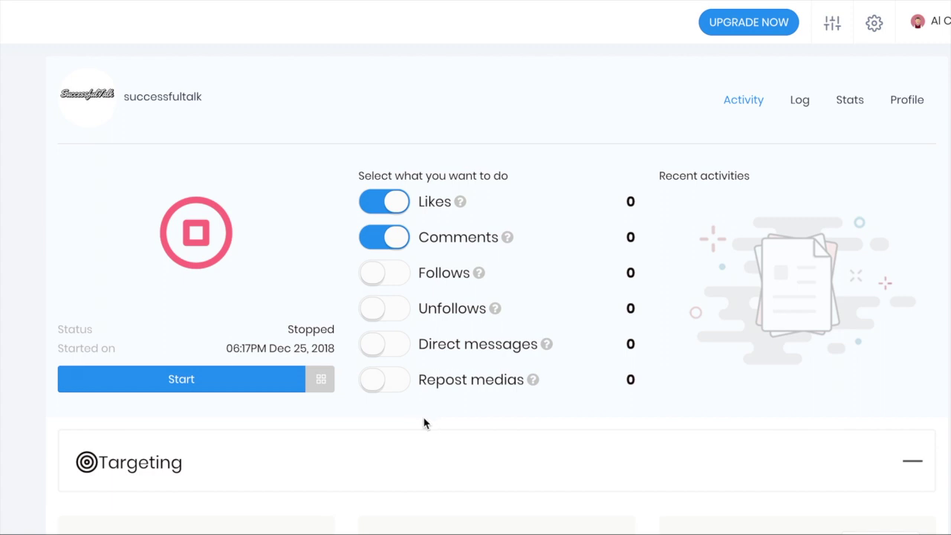
{"action": "scroll", "coordinate": [424, 422], "scroll_direction": "down", "scroll_amount": 2}
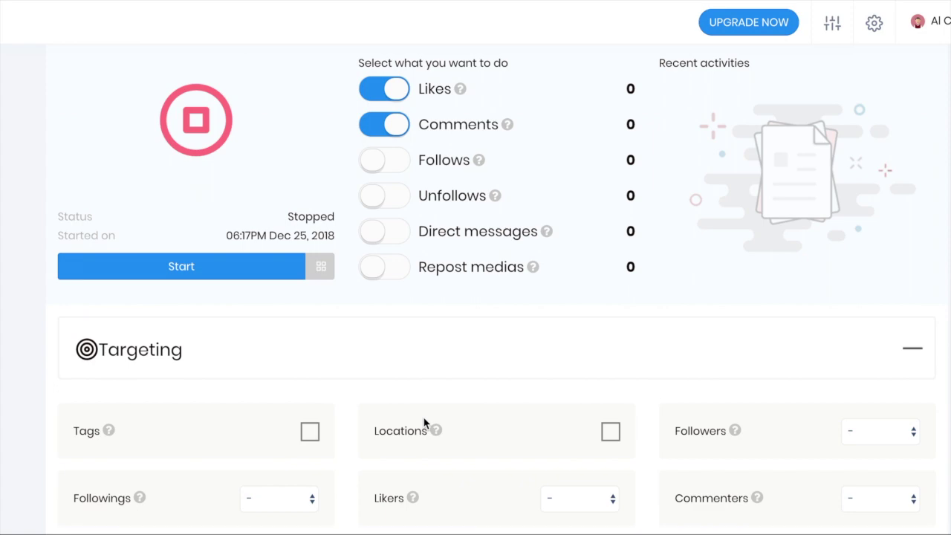
{"action": "scroll", "coordinate": [424, 423], "scroll_direction": "up", "scroll_amount": 2}
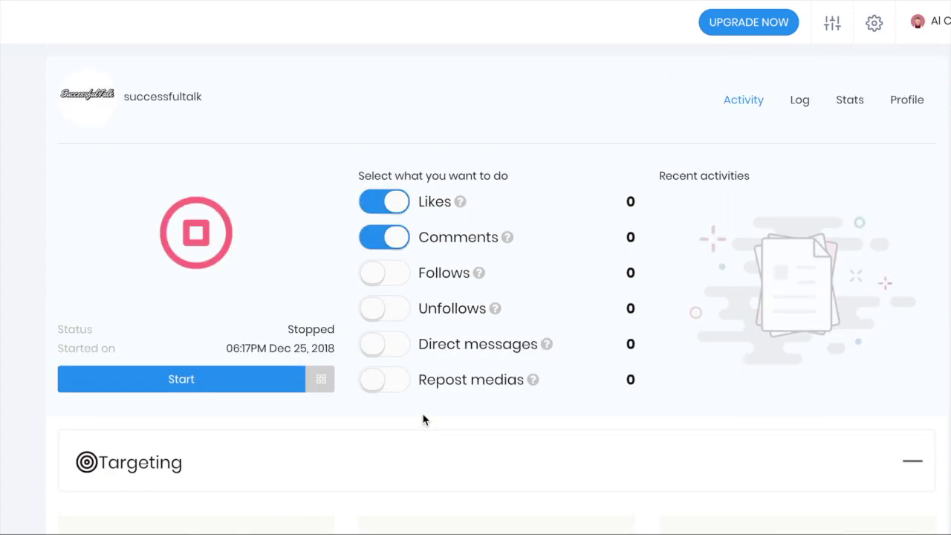